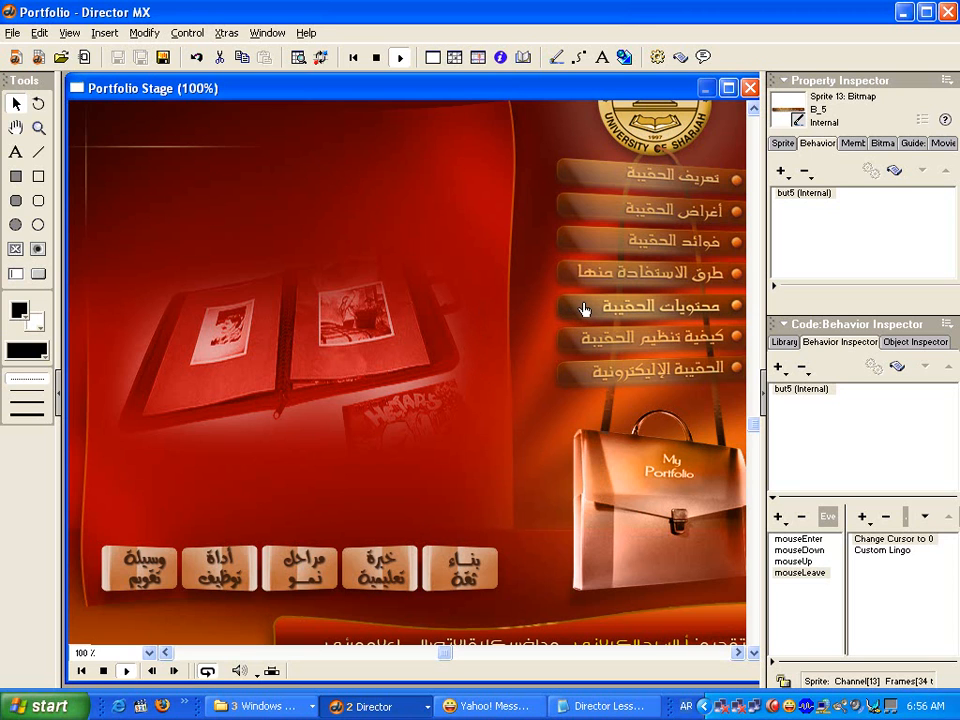
# Test the محتويات الحقيبة button in the playing Portfolio movie and dismiss the error dialog.
pyautogui.click(584, 308)
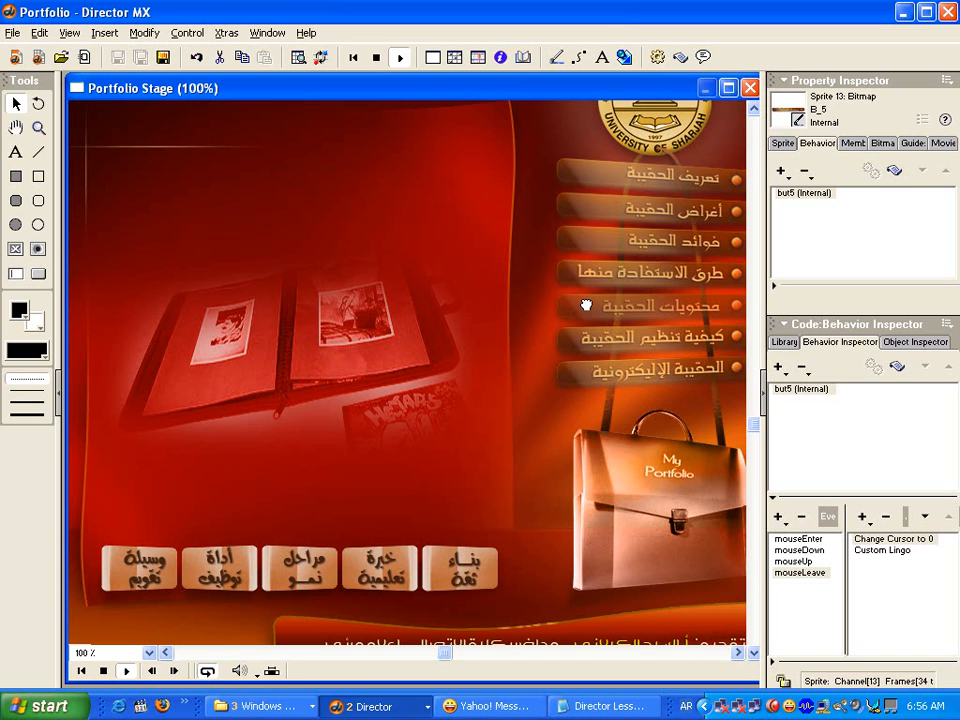
pyautogui.click(586, 305)
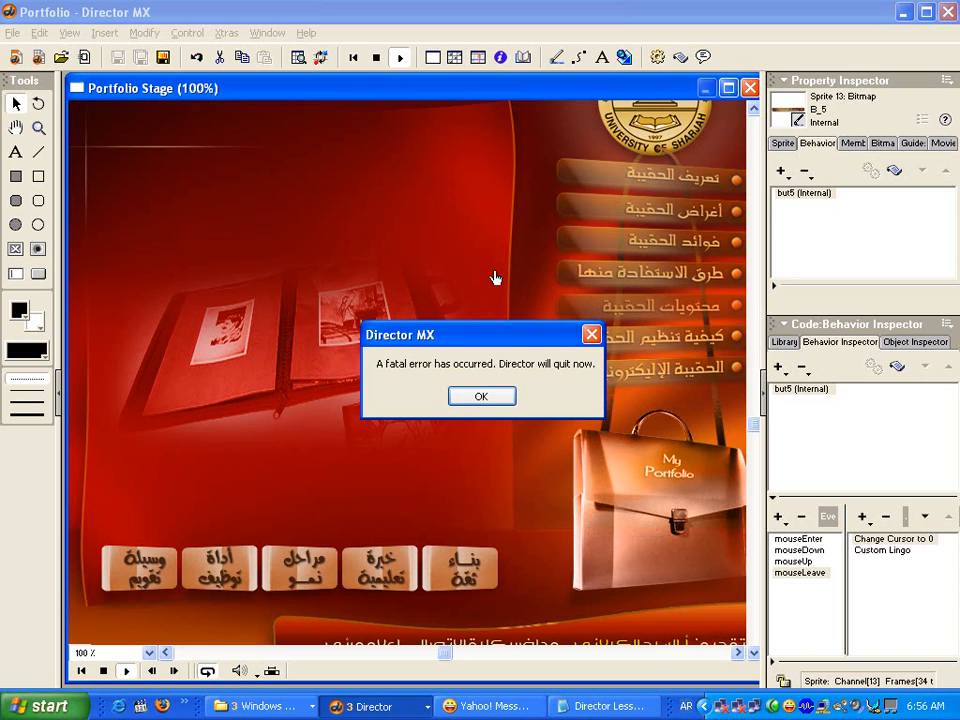
pyautogui.click(498, 395)
pyautogui.click(530, 285)
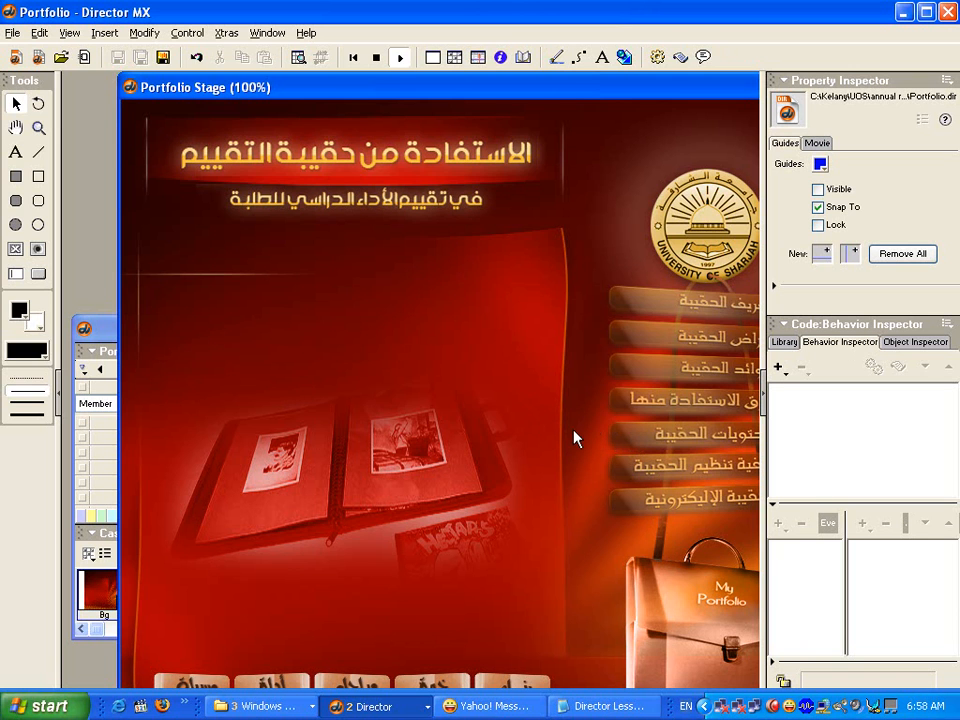
# Switch to the "running" movie and attach a new behavior named Butt5 to the selected B_5 button sprite.
pyautogui.hotkey('alt', 'Tab')
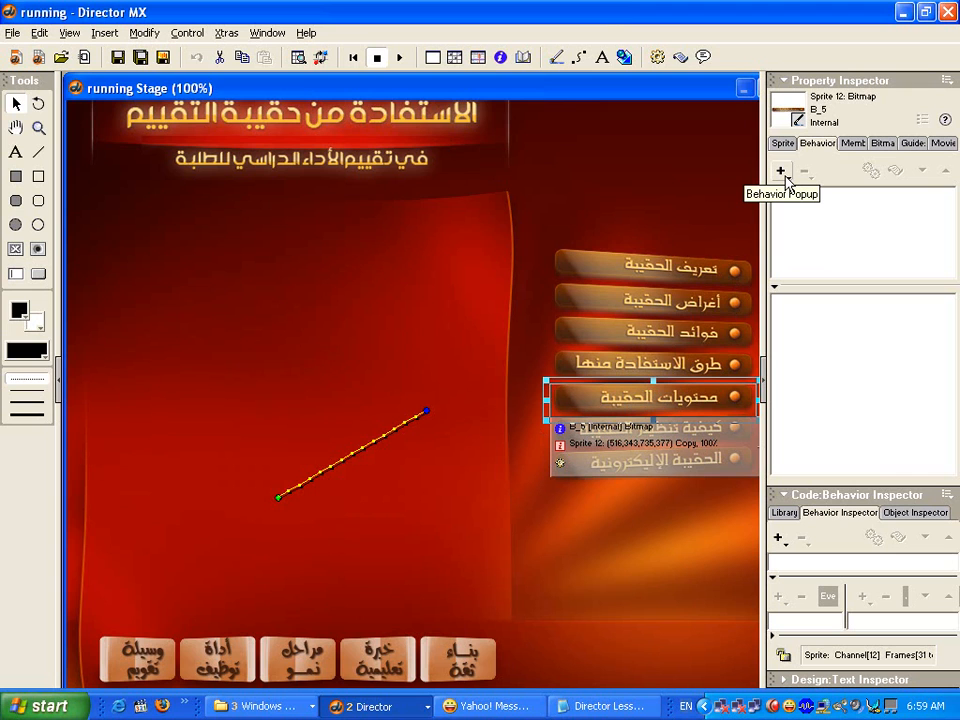
pyautogui.click(810, 143)
pyautogui.click(807, 80)
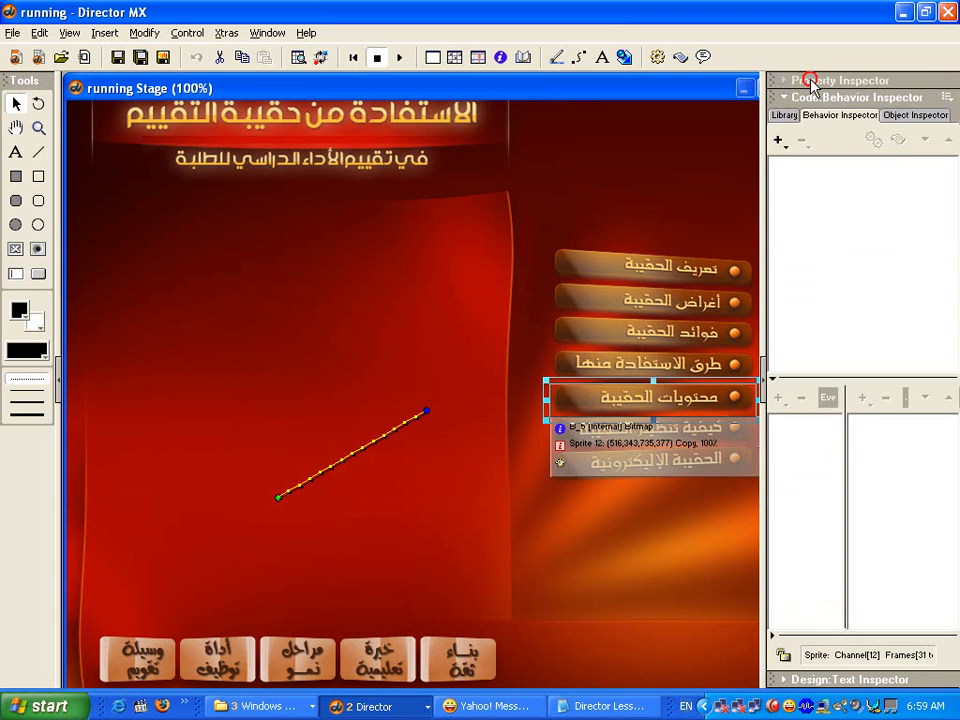
pyautogui.click(808, 80)
pyautogui.click(816, 144)
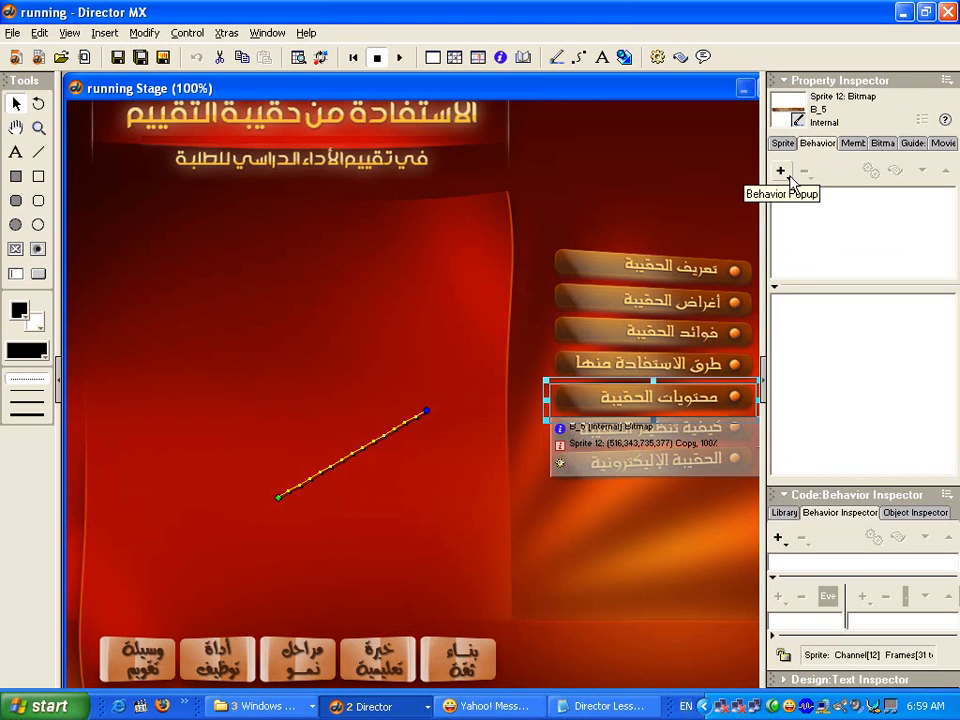
pyautogui.click(789, 177)
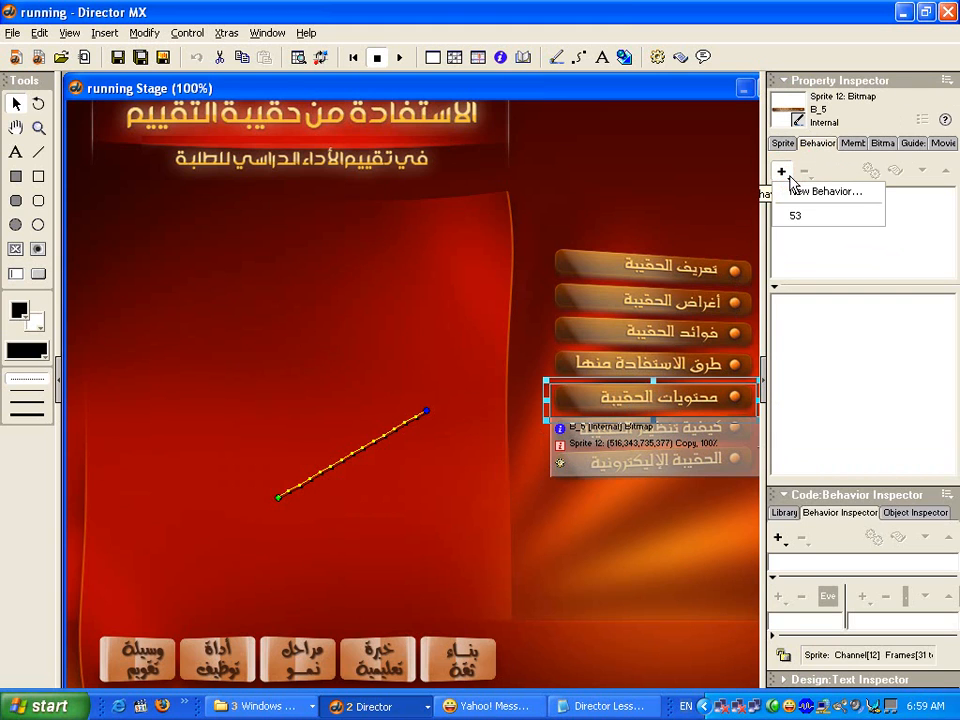
pyautogui.click(857, 192)
pyautogui.moveTo(570, 315); pyautogui.dragTo(428, 308)
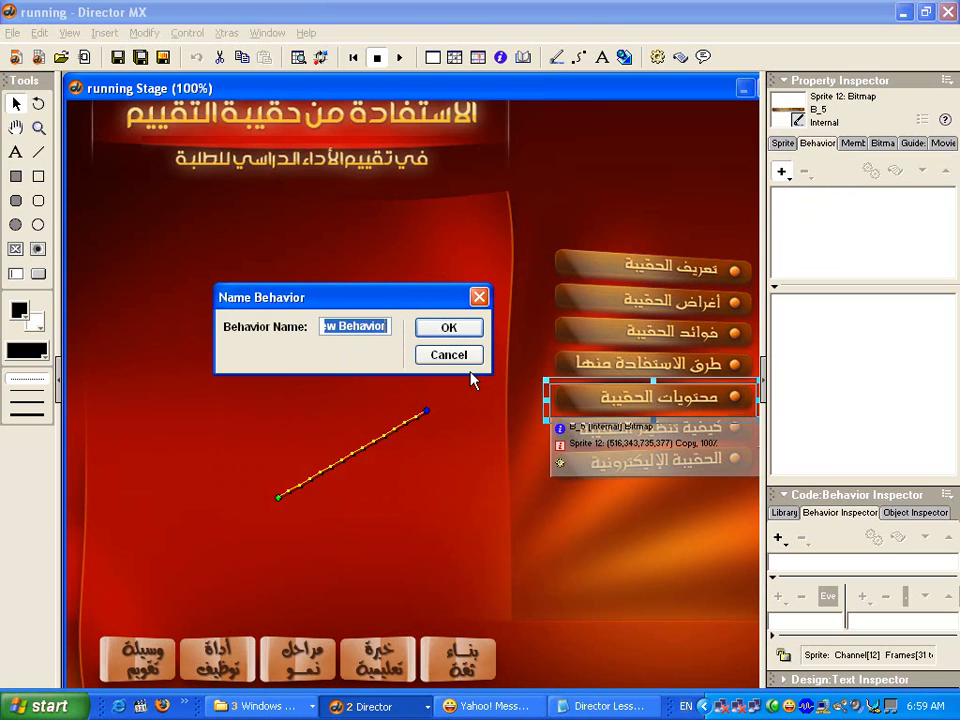
pyautogui.write('Butt')
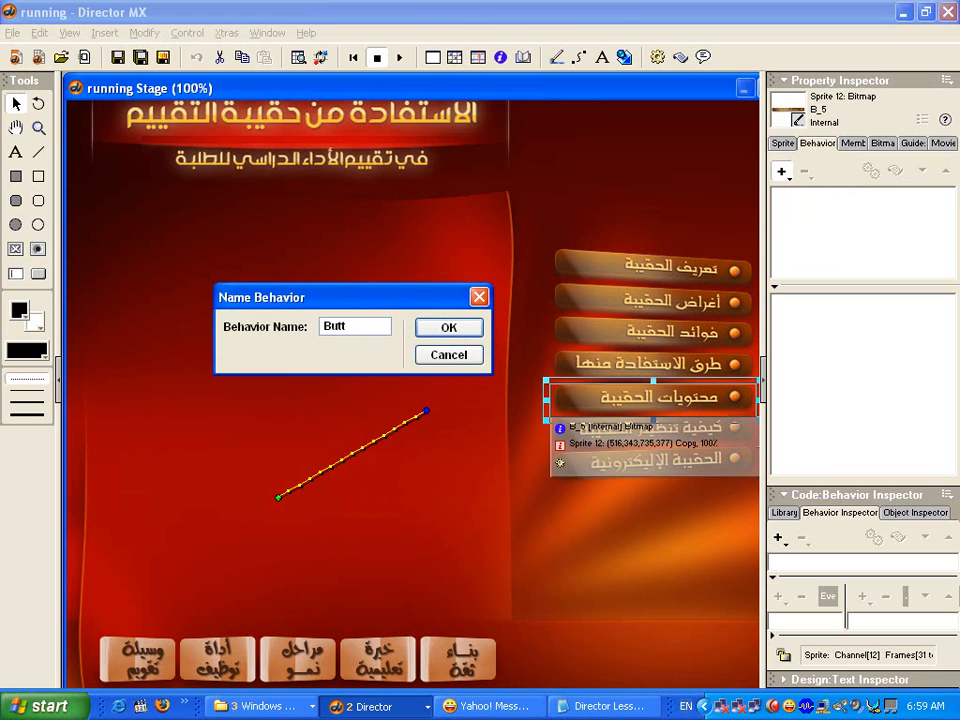
pyautogui.write('5')
pyautogui.click(449, 327)
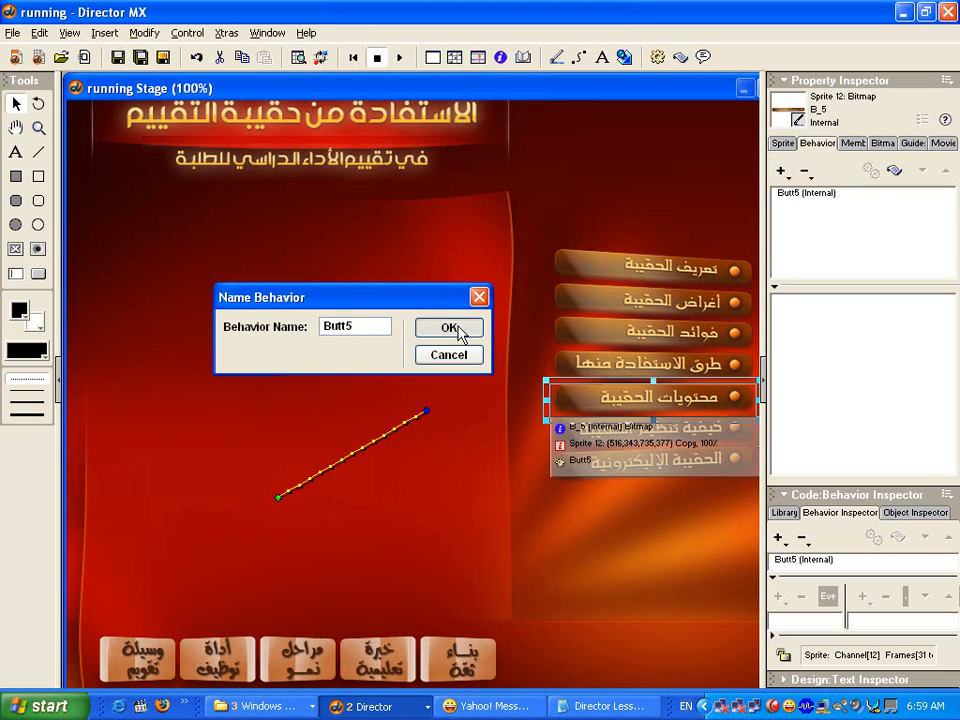
# Collapse the behavior description area and add a Mouse Enter event to the Butt5 behavior.
pyautogui.click(806, 193)
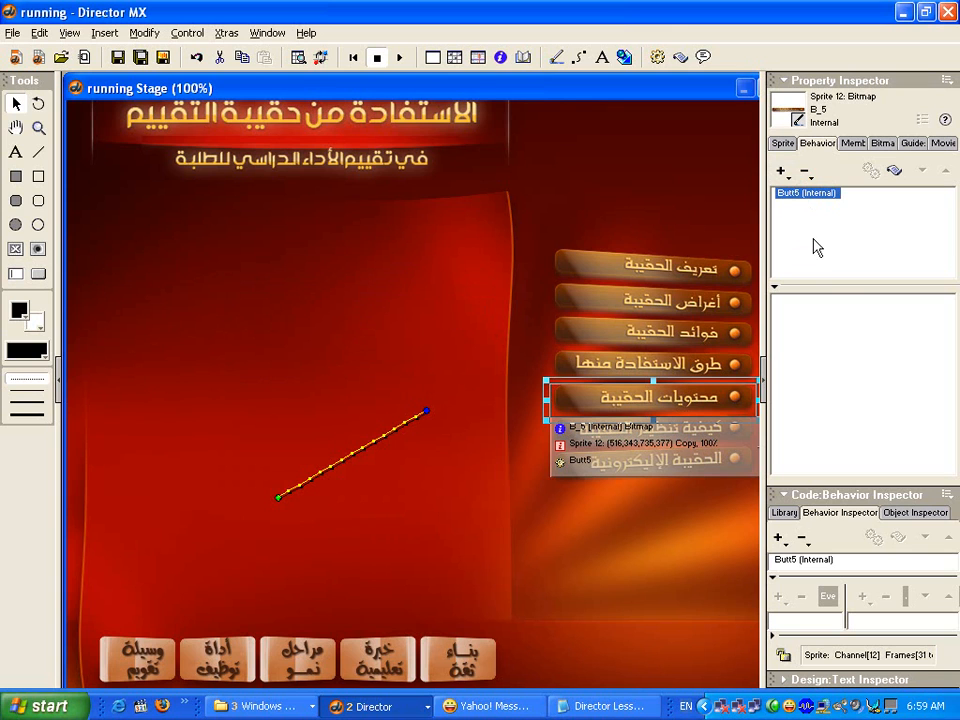
pyautogui.click(775, 290)
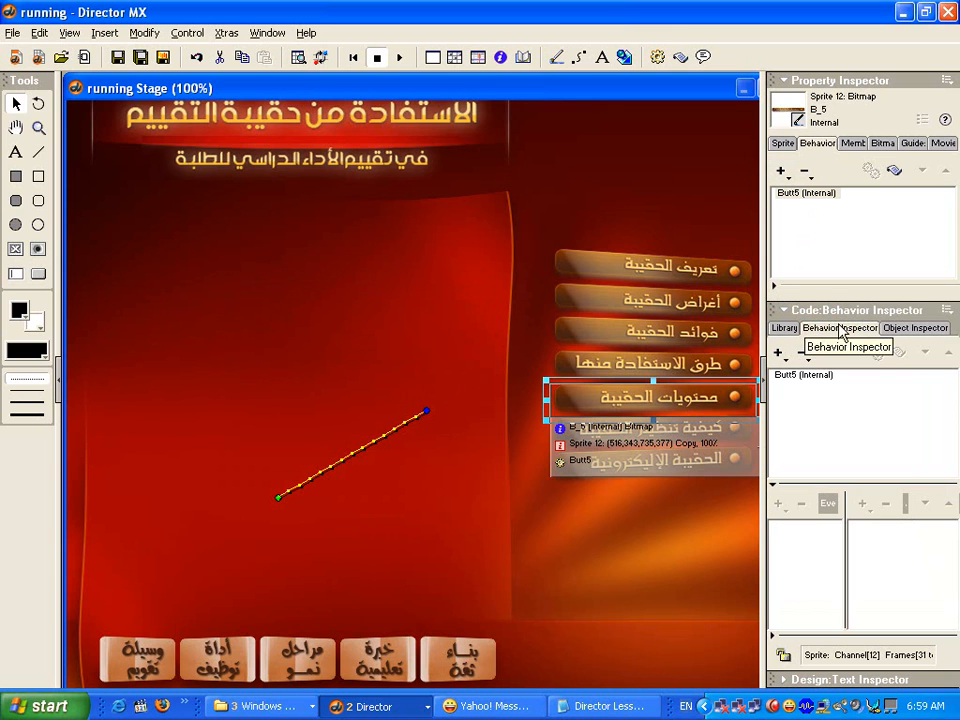
pyautogui.click(806, 376)
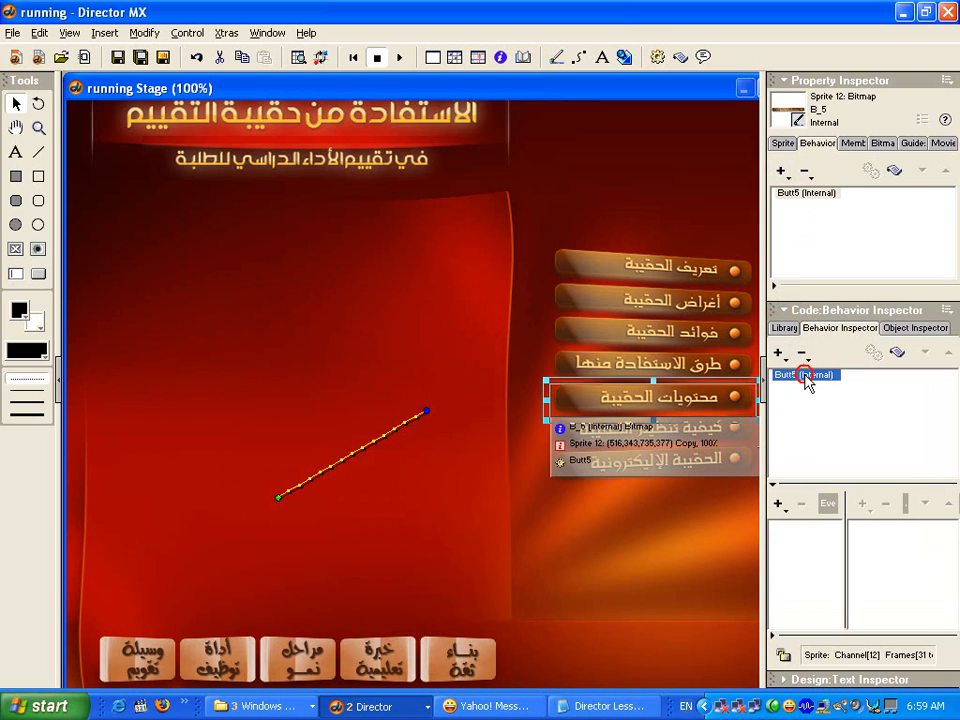
pyautogui.click(781, 509)
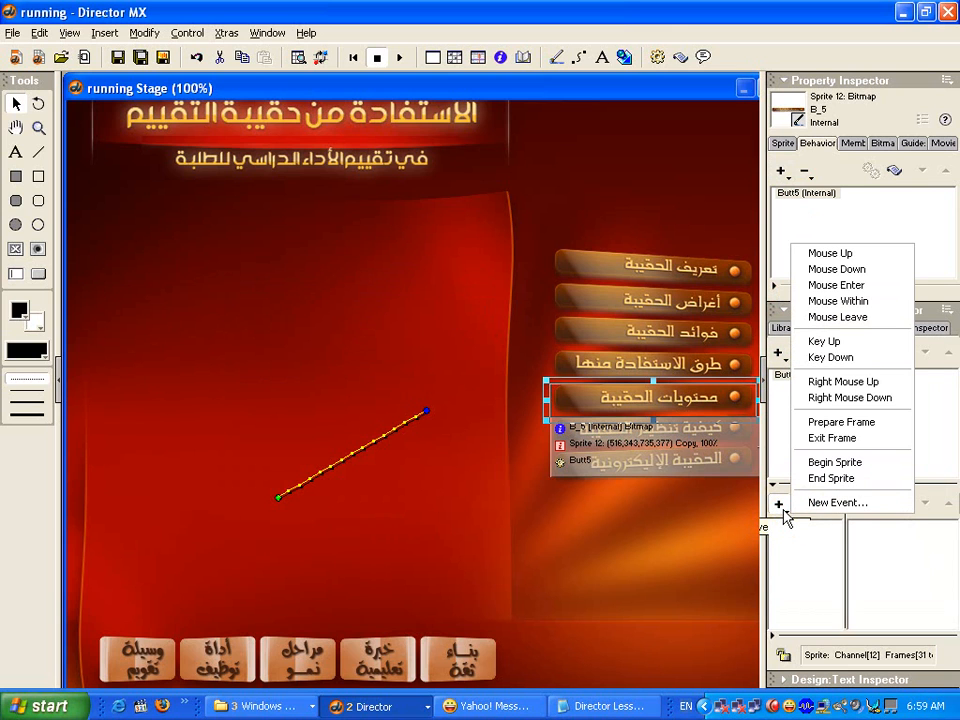
pyautogui.click(838, 288)
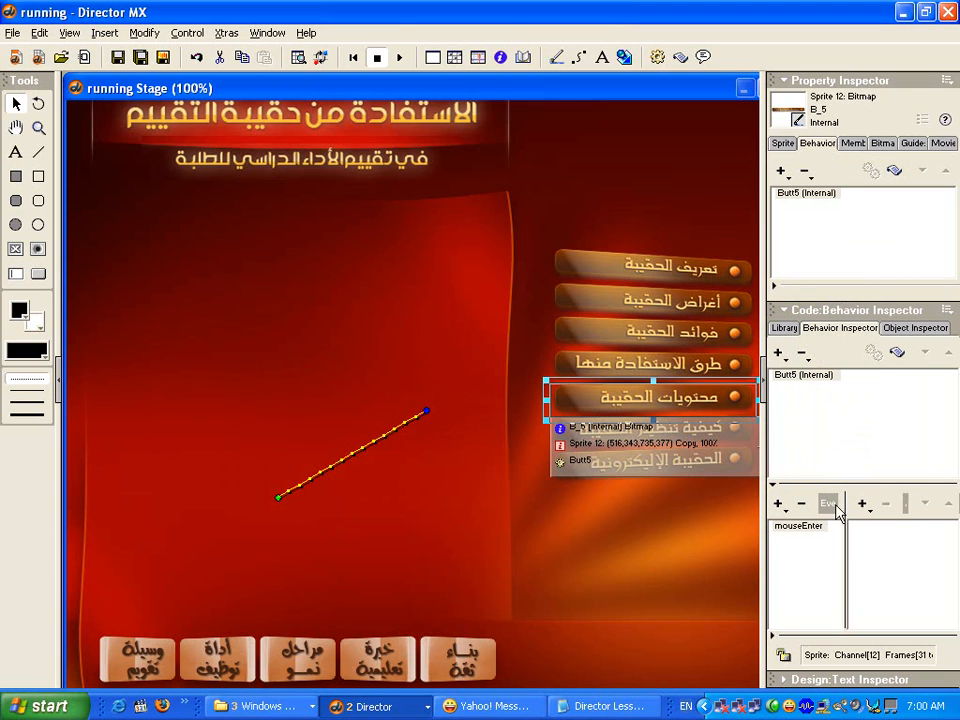
# Give the mouseEnter event a Change Cursor action set to Finger.
pyautogui.click(806, 528)
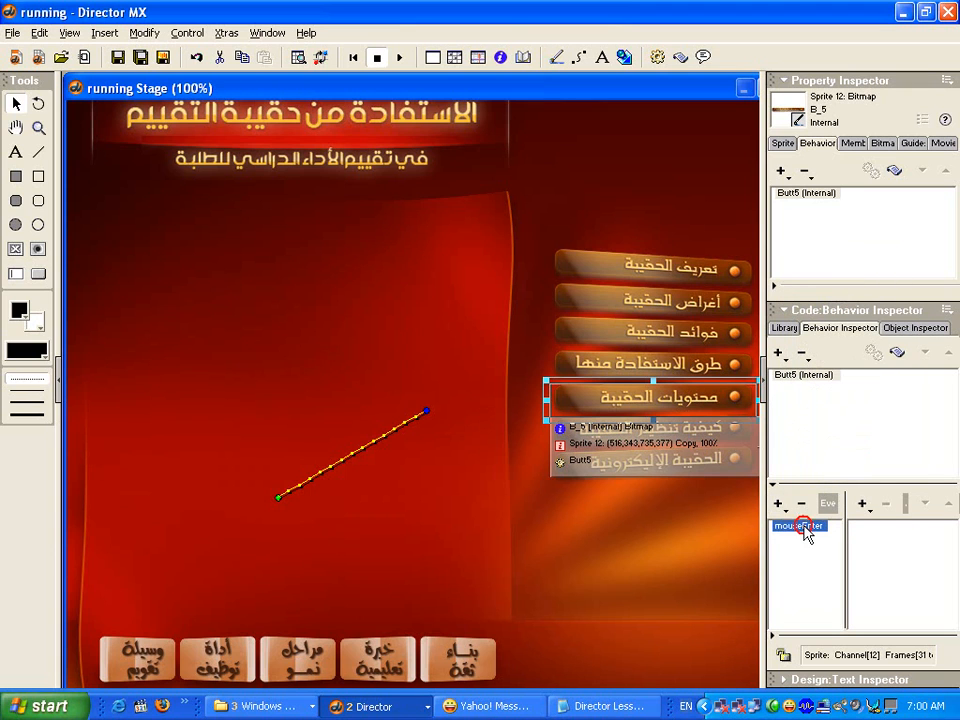
pyautogui.click(862, 508)
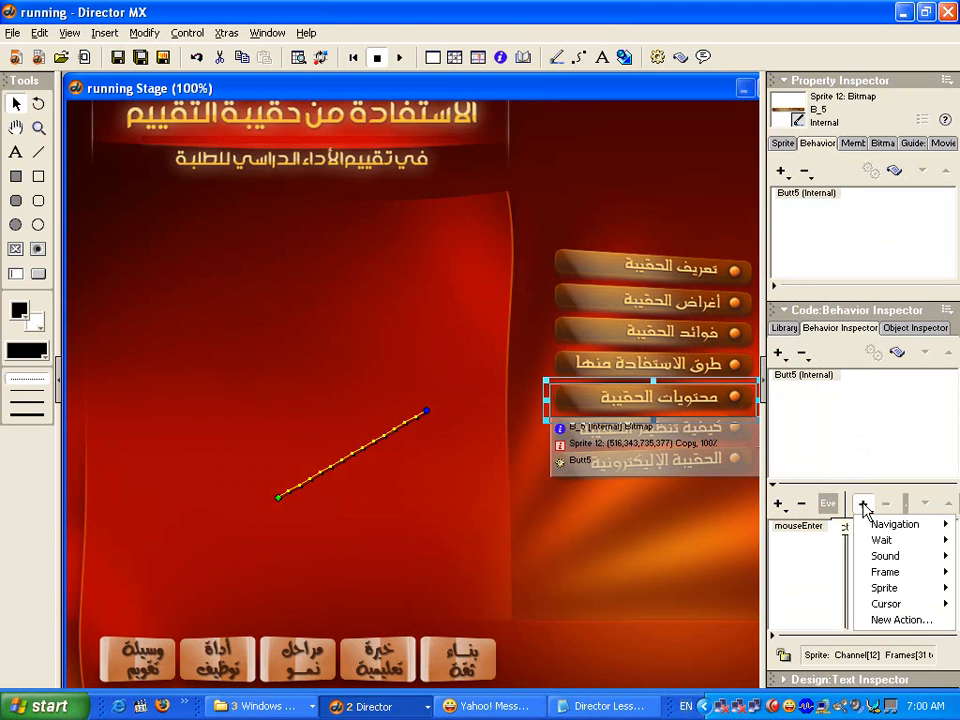
pyautogui.moveTo(888, 605)
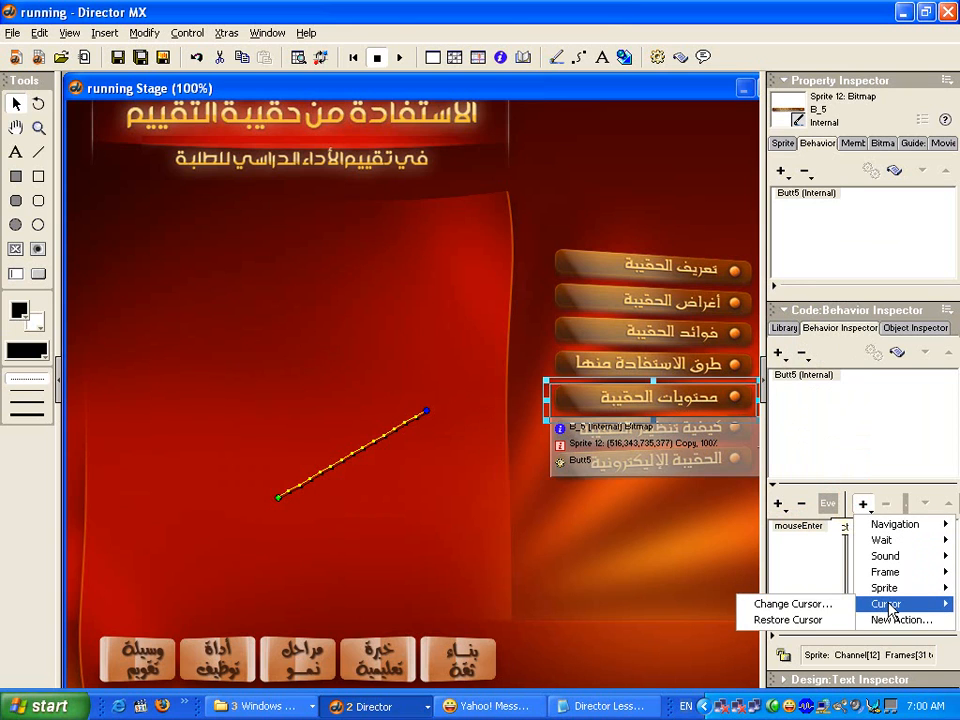
pyautogui.click(816, 605)
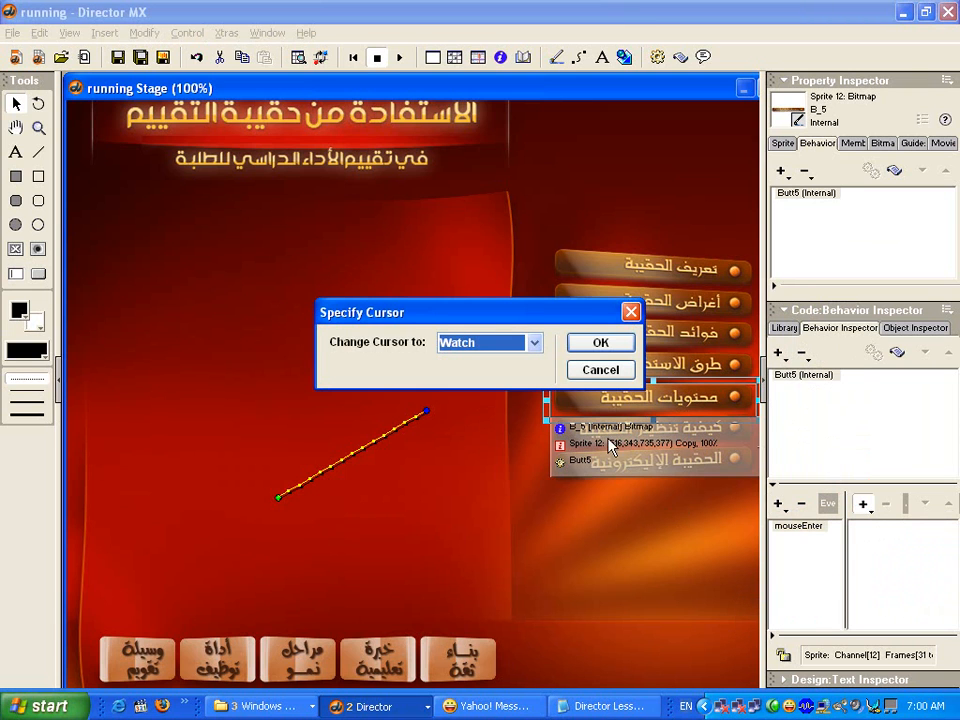
pyautogui.moveTo(542, 311); pyautogui.dragTo(434, 269)
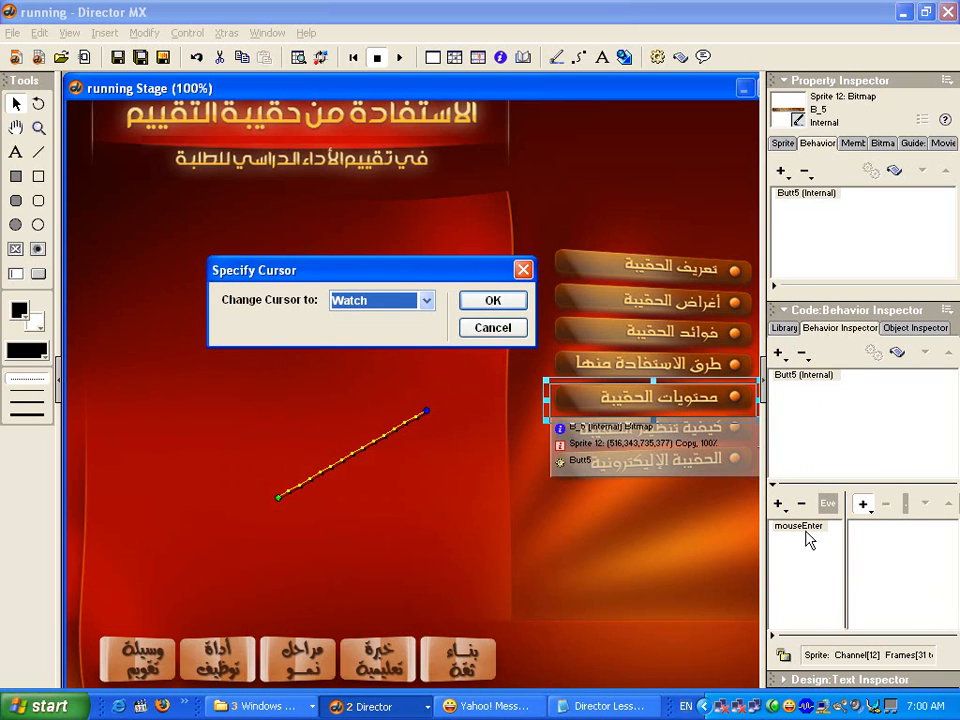
pyautogui.click(425, 300)
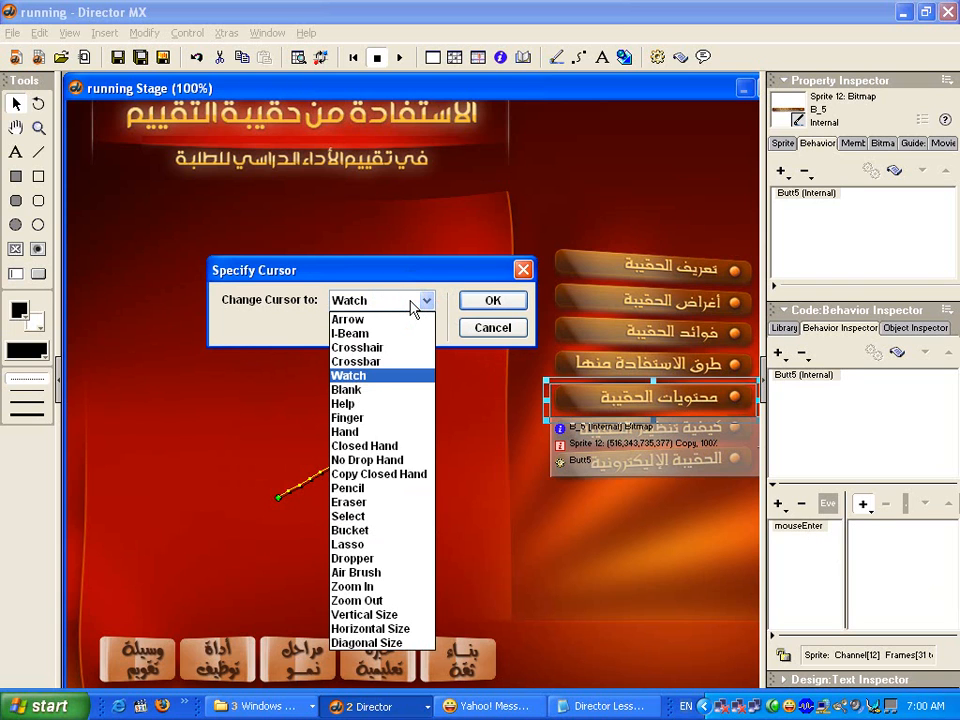
pyautogui.click(368, 424)
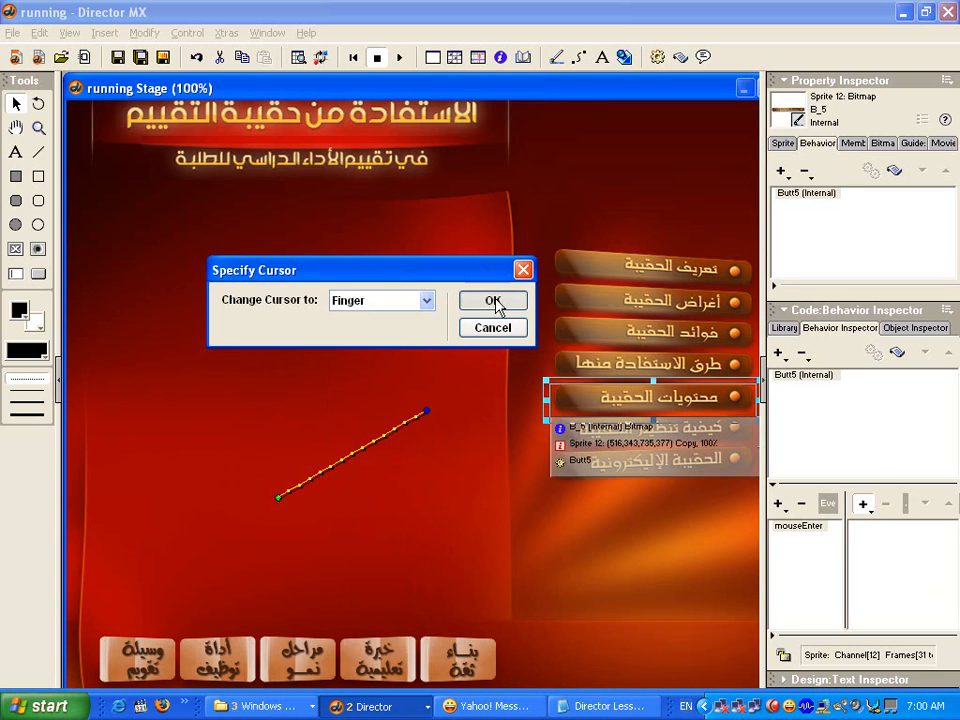
pyautogui.click(494, 302)
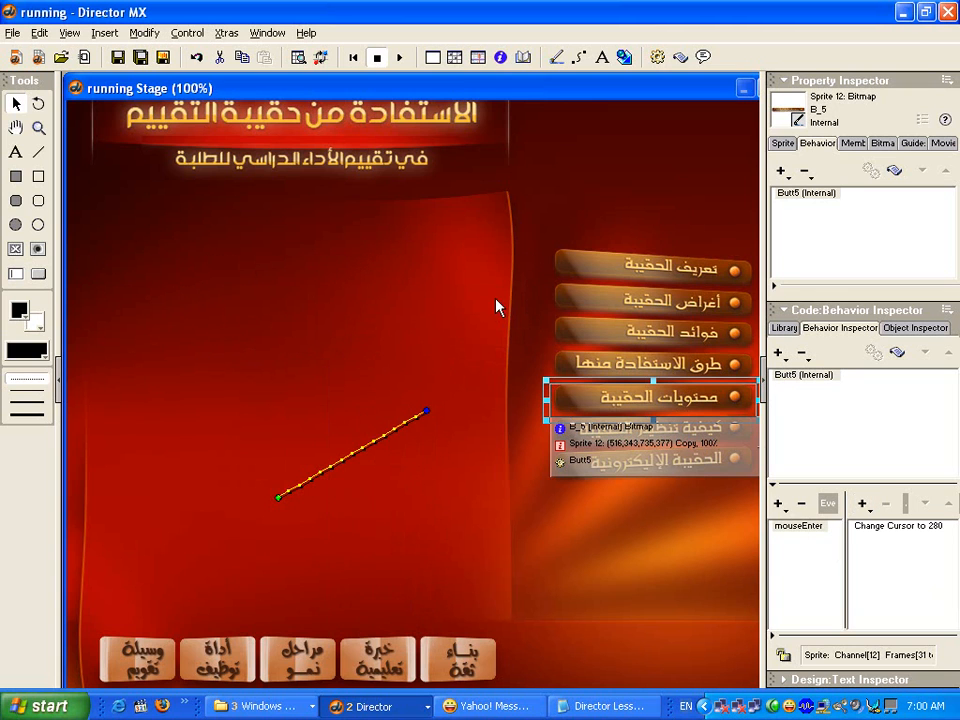
# Add a Mouse Down event to Butt5 with an action changing the cursor to Closed Hand.
pyautogui.click(785, 511)
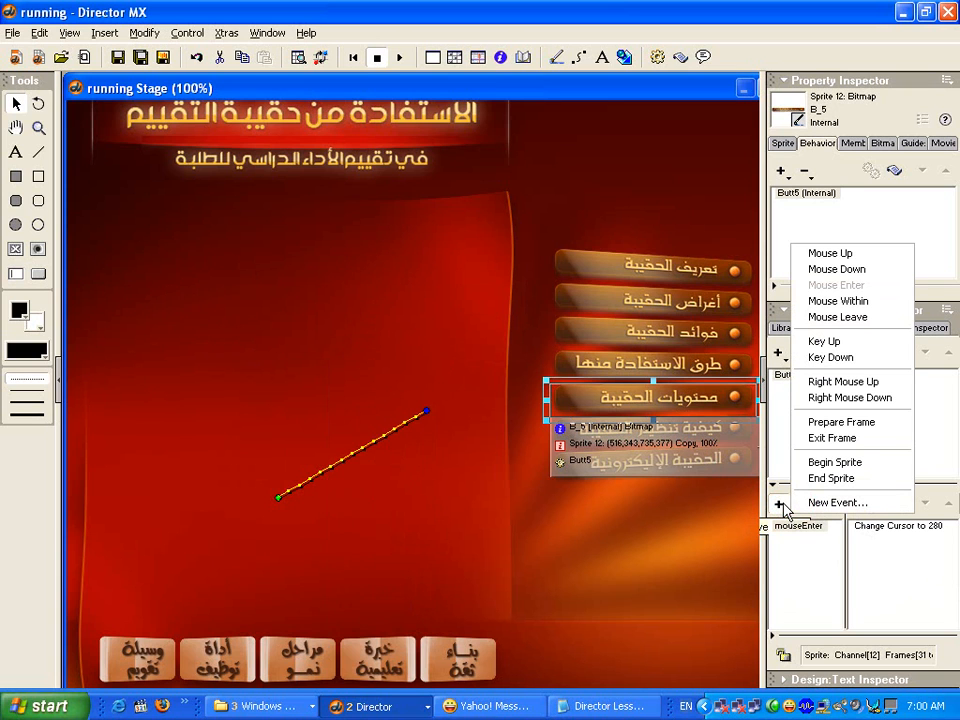
pyautogui.click(869, 271)
pyautogui.click(806, 539)
pyautogui.click(863, 504)
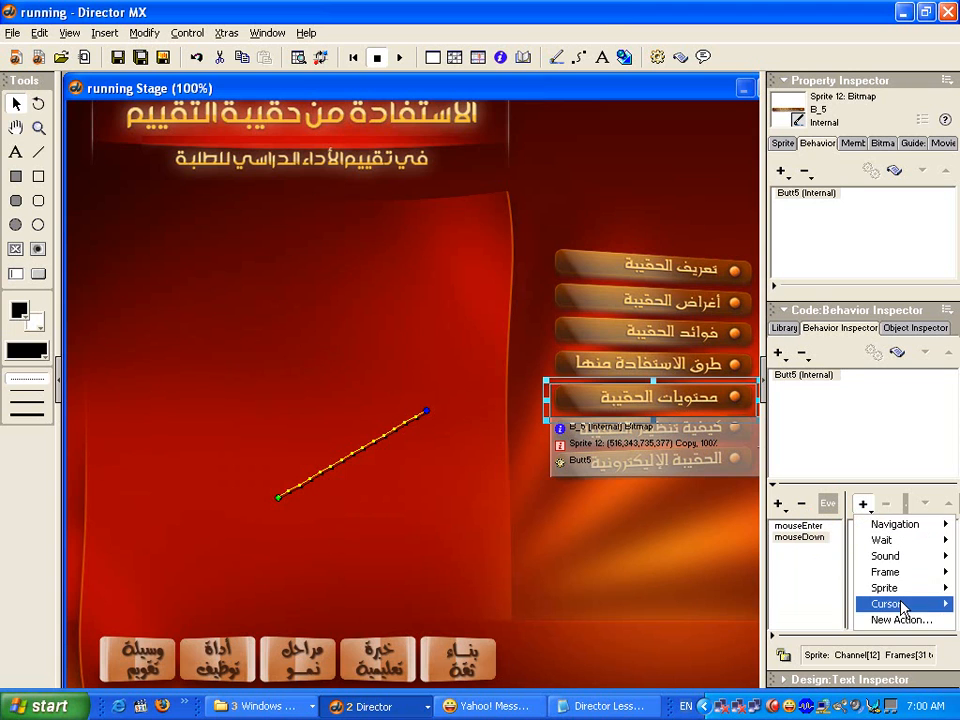
pyautogui.moveTo(903, 606)
pyautogui.click(789, 604)
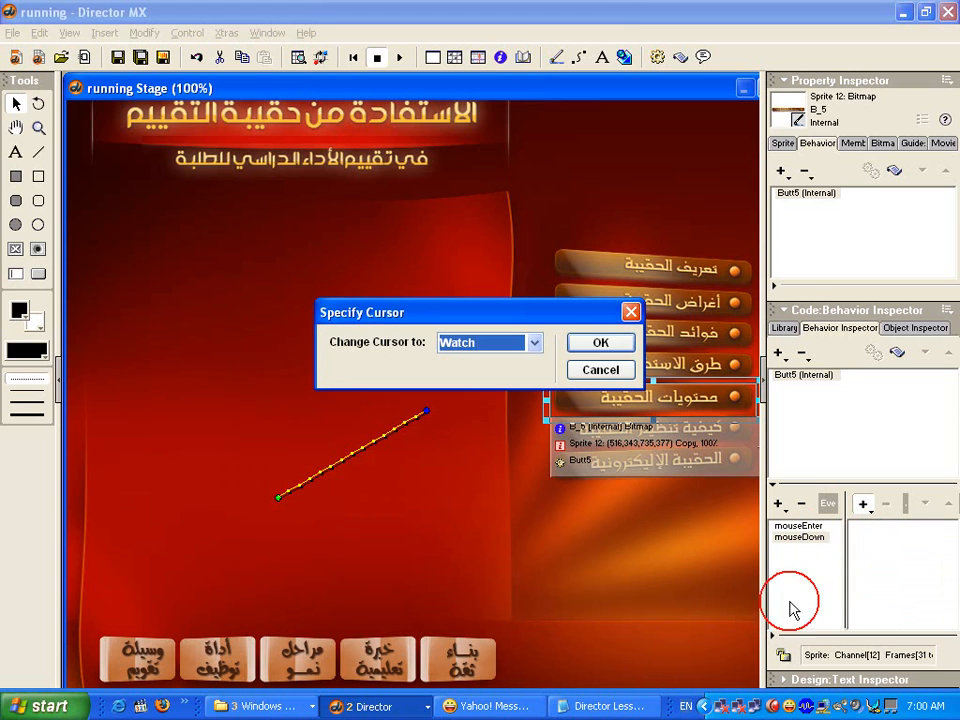
pyautogui.click(535, 342)
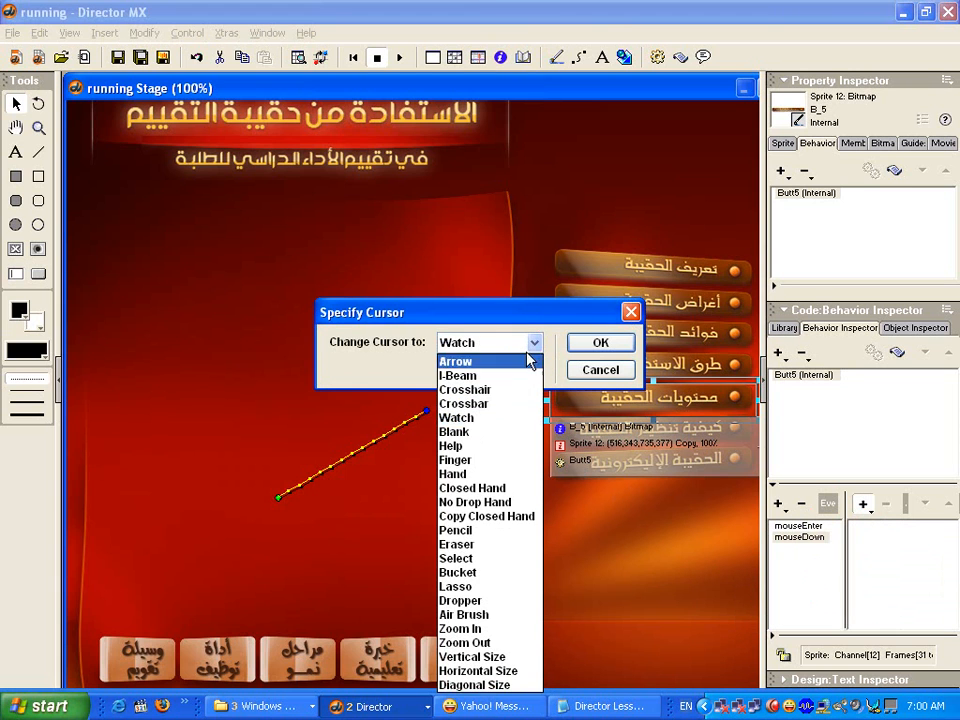
pyautogui.click(495, 488)
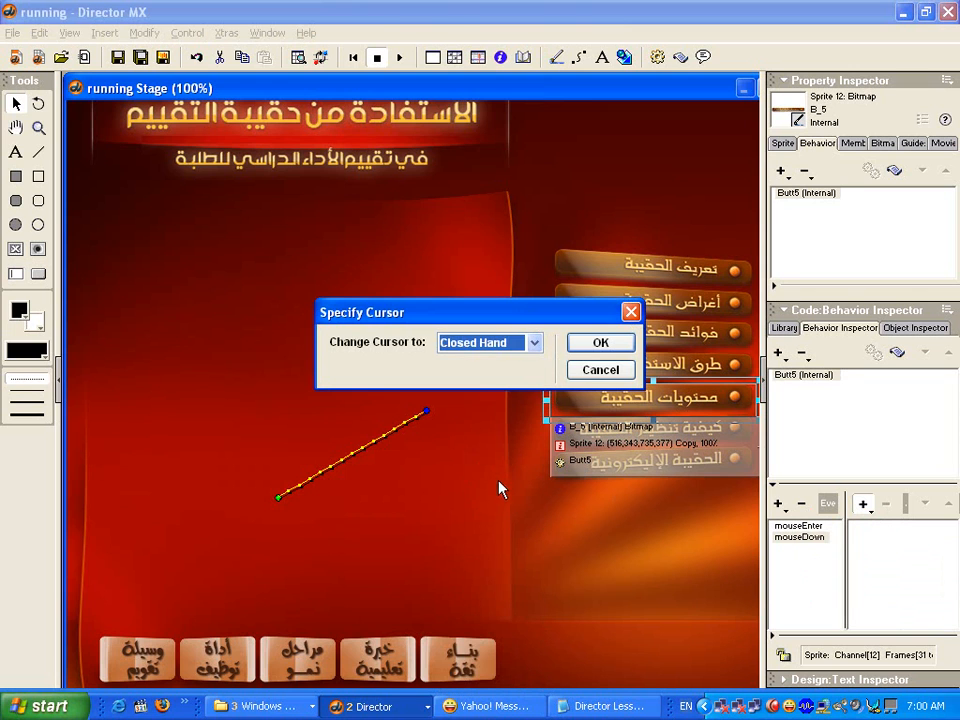
pyautogui.click(590, 345)
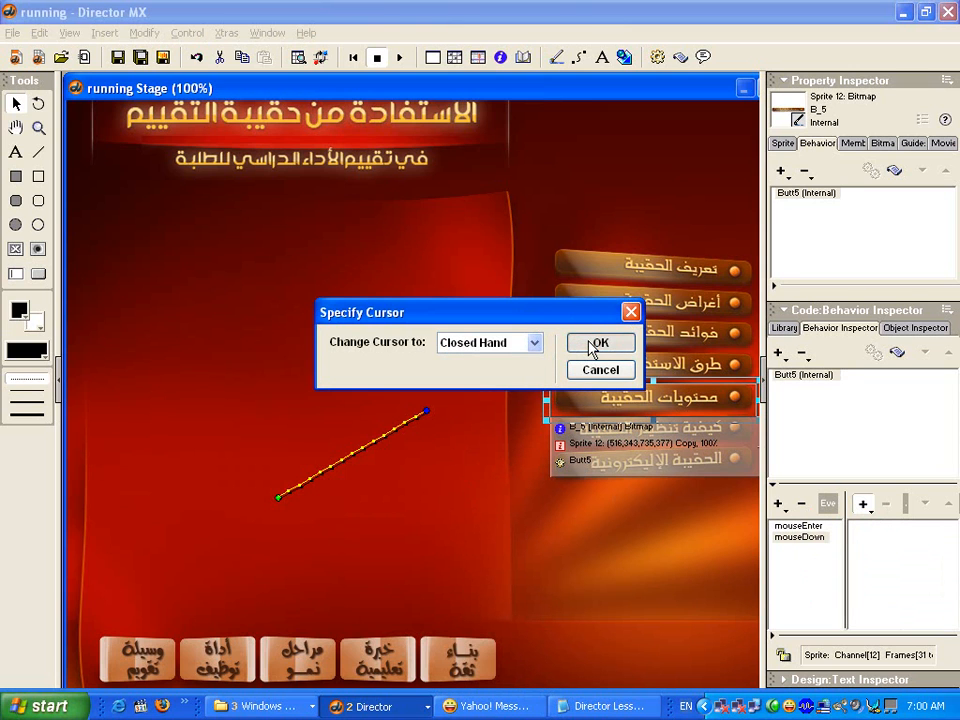
# Add a Mouse Up event to Butt5 with an action changing the cursor to Finger.
pyautogui.click(781, 503)
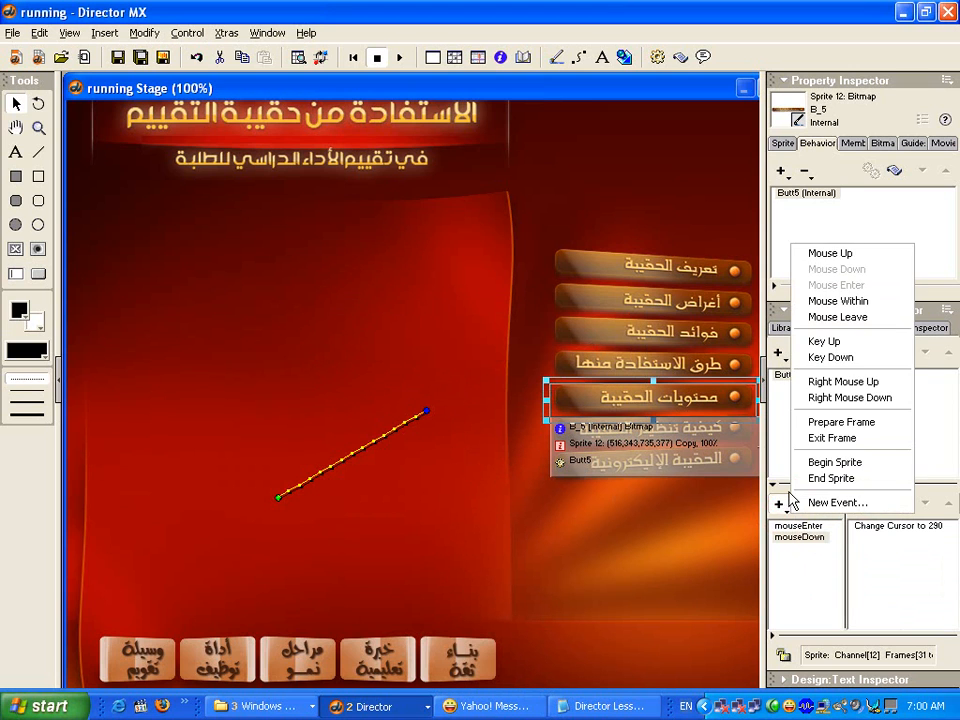
pyautogui.click(824, 254)
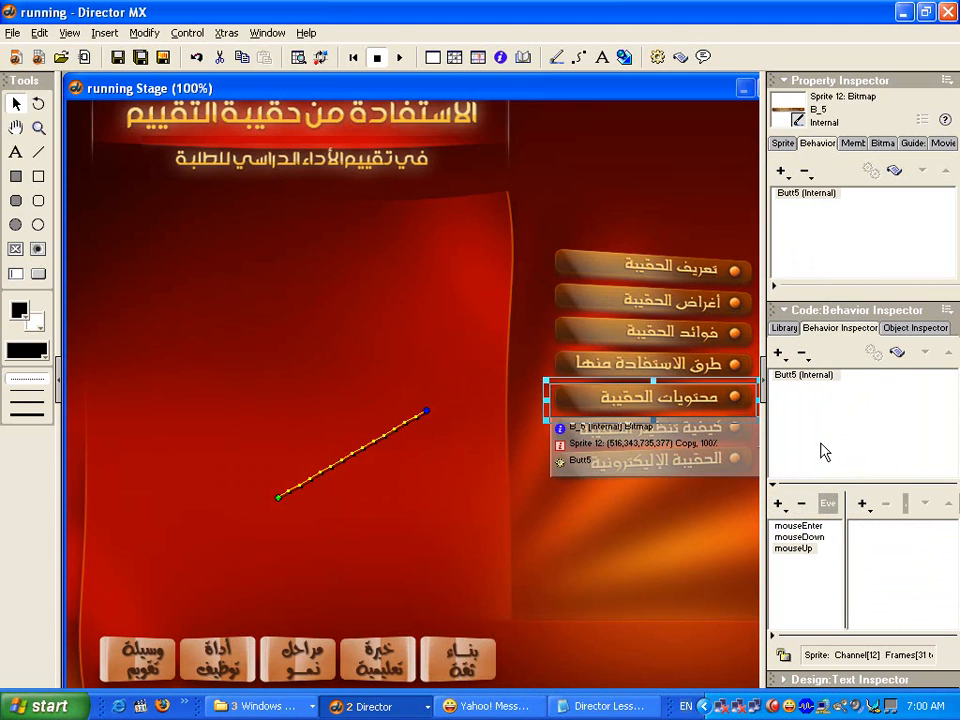
pyautogui.click(799, 550)
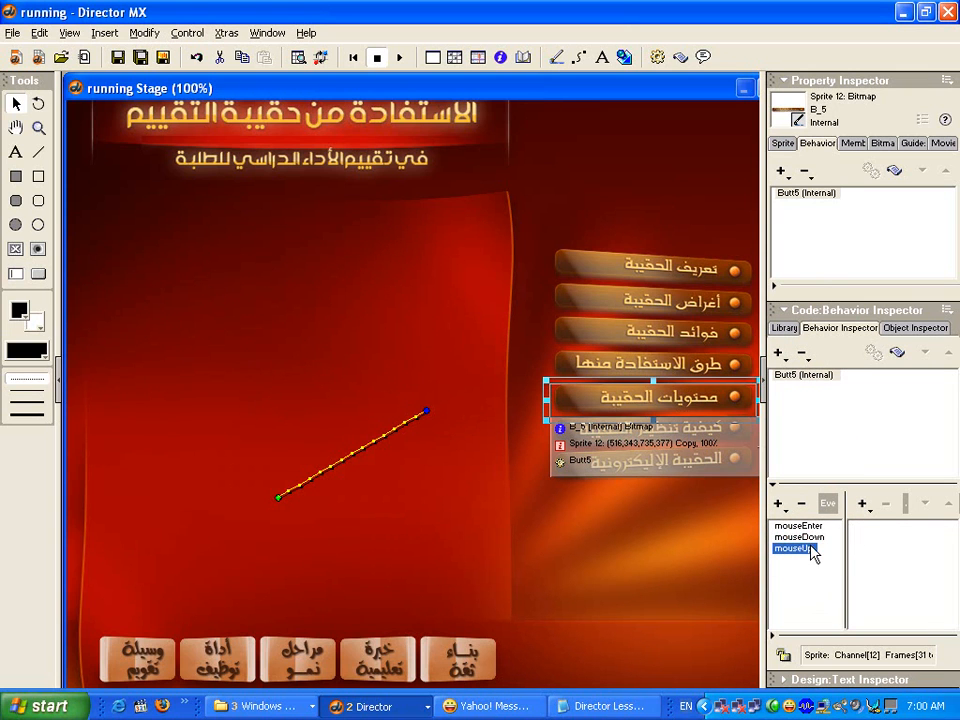
pyautogui.click(864, 505)
pyautogui.moveTo(885, 605)
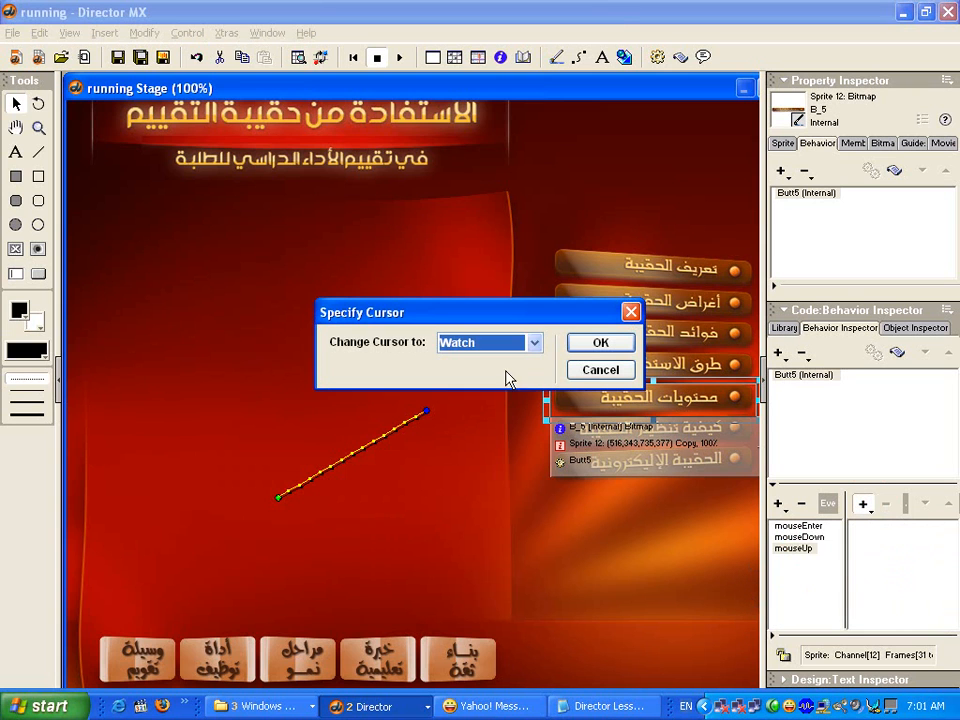
pyautogui.click(512, 342)
pyautogui.click(481, 463)
pyautogui.click(600, 347)
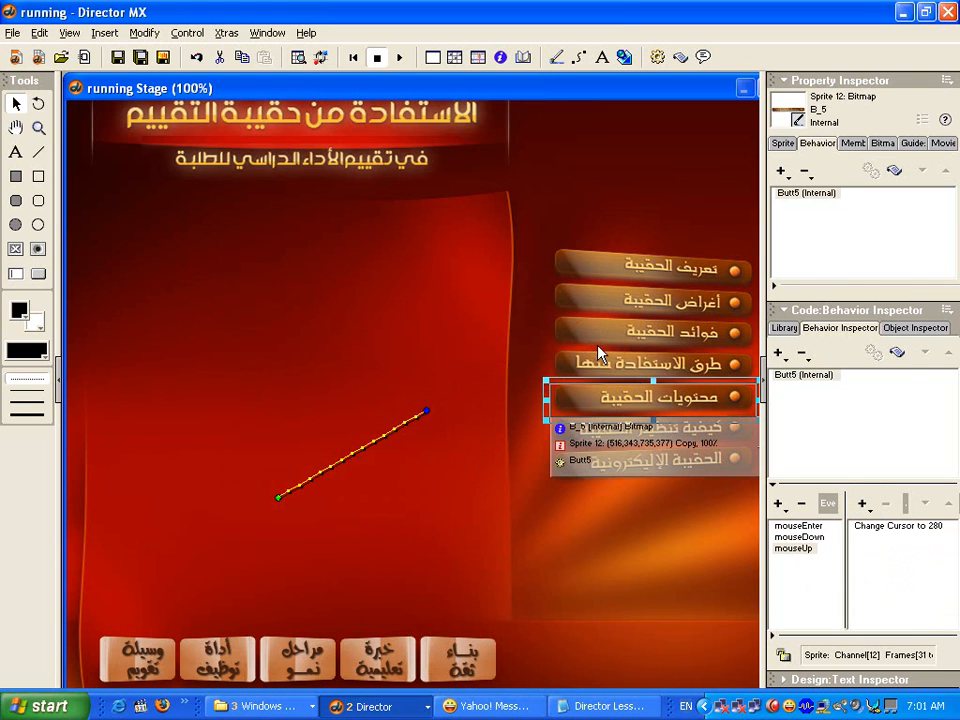
# Add a Mouse Leave event to Butt5 with an action changing the cursor to Arrow.
pyautogui.click(780, 504)
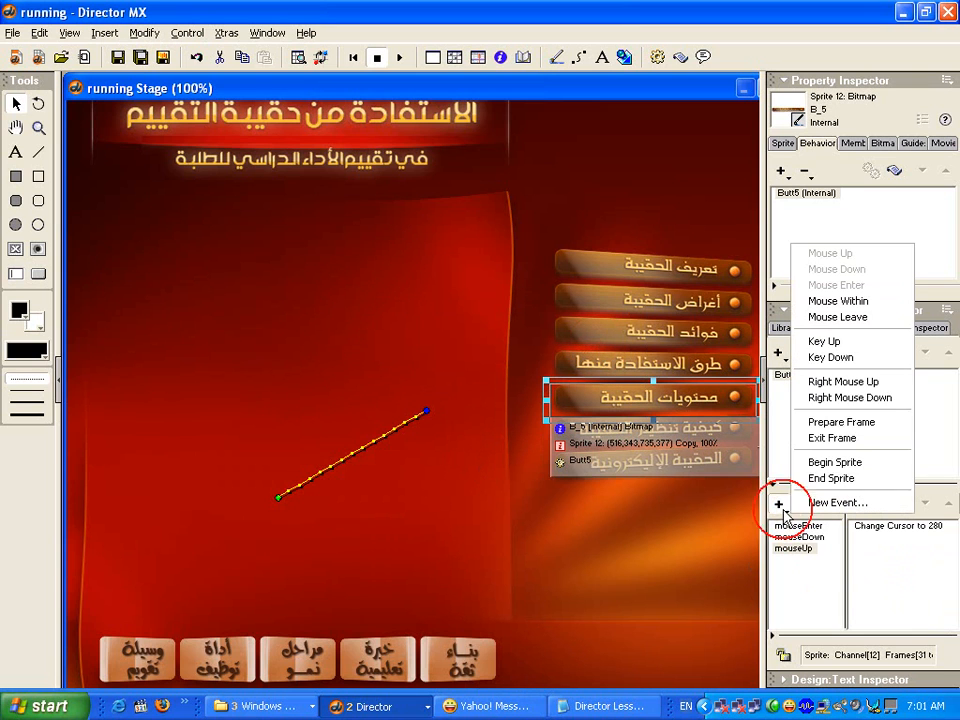
pyautogui.click(836, 317)
pyautogui.click(864, 505)
pyautogui.click(864, 505)
pyautogui.moveTo(908, 604)
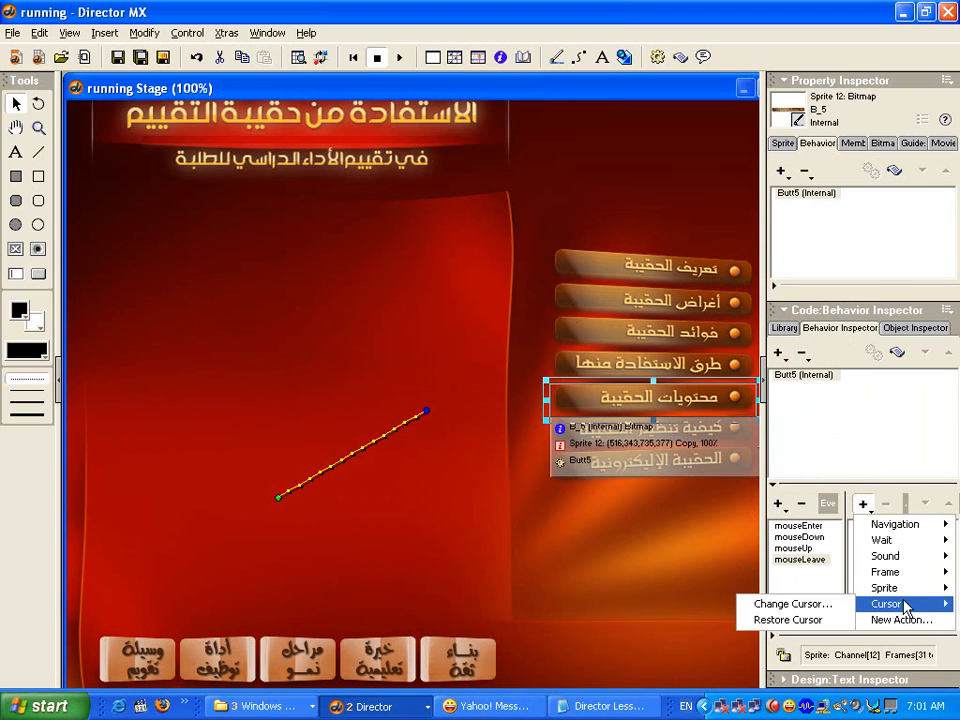
pyautogui.click(797, 612)
pyautogui.click(493, 341)
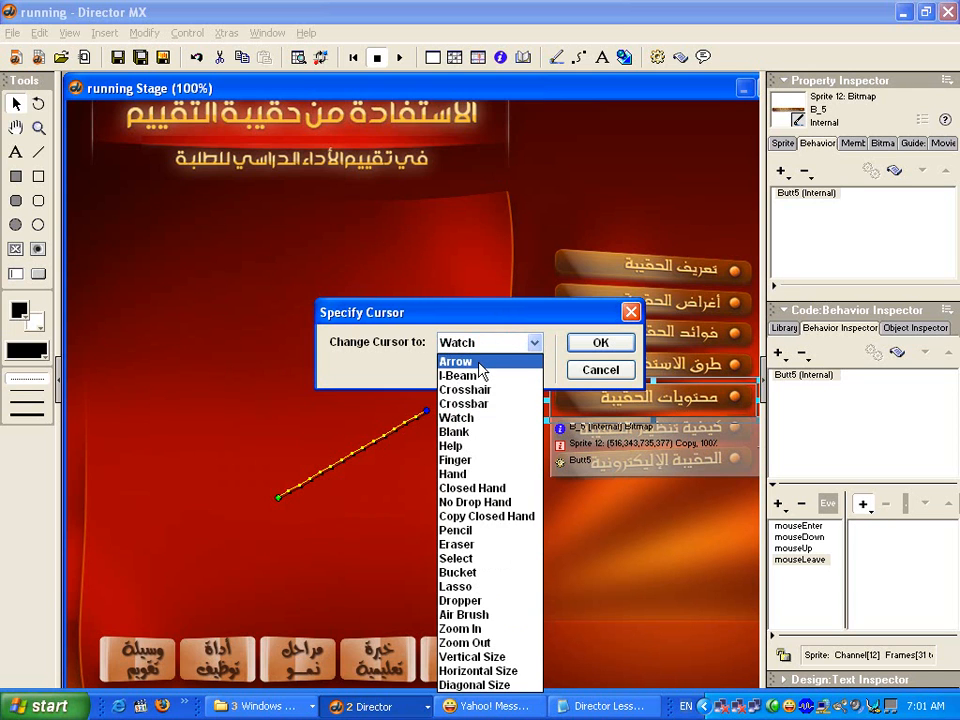
pyautogui.click(481, 369)
pyautogui.click(600, 342)
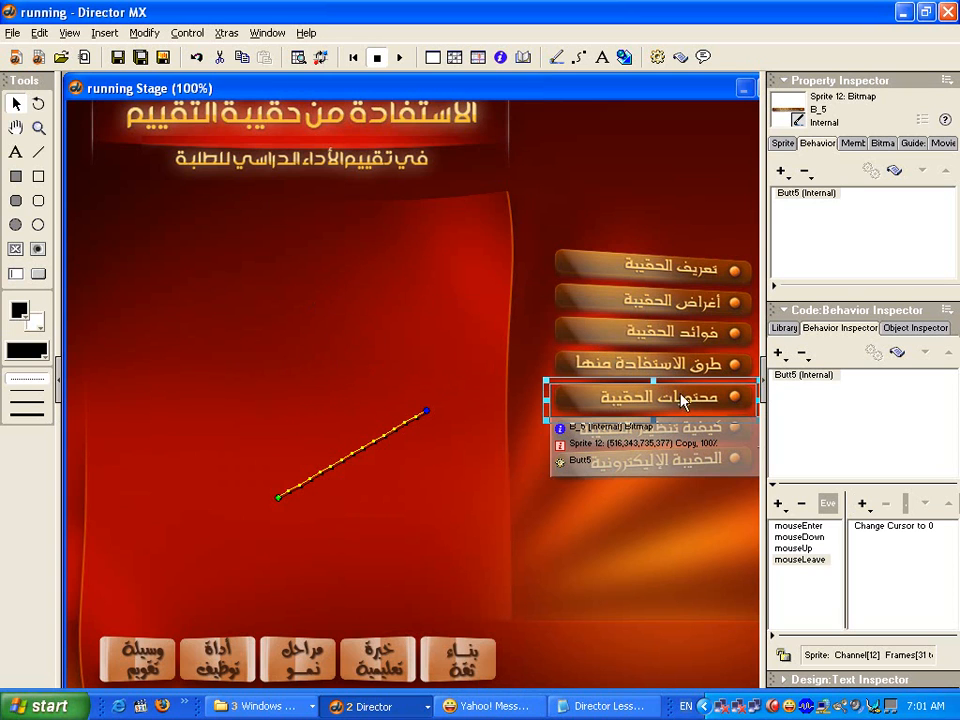
# Play the movie to test the cursor changes on the محتويات الحقيبة button.
pyautogui.click(400, 58)
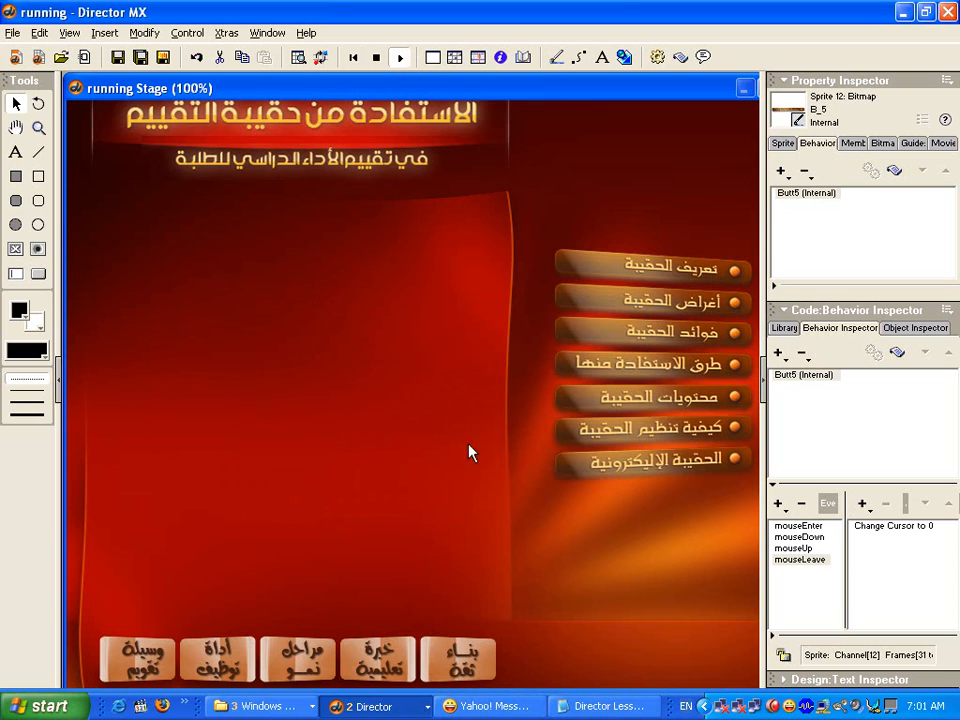